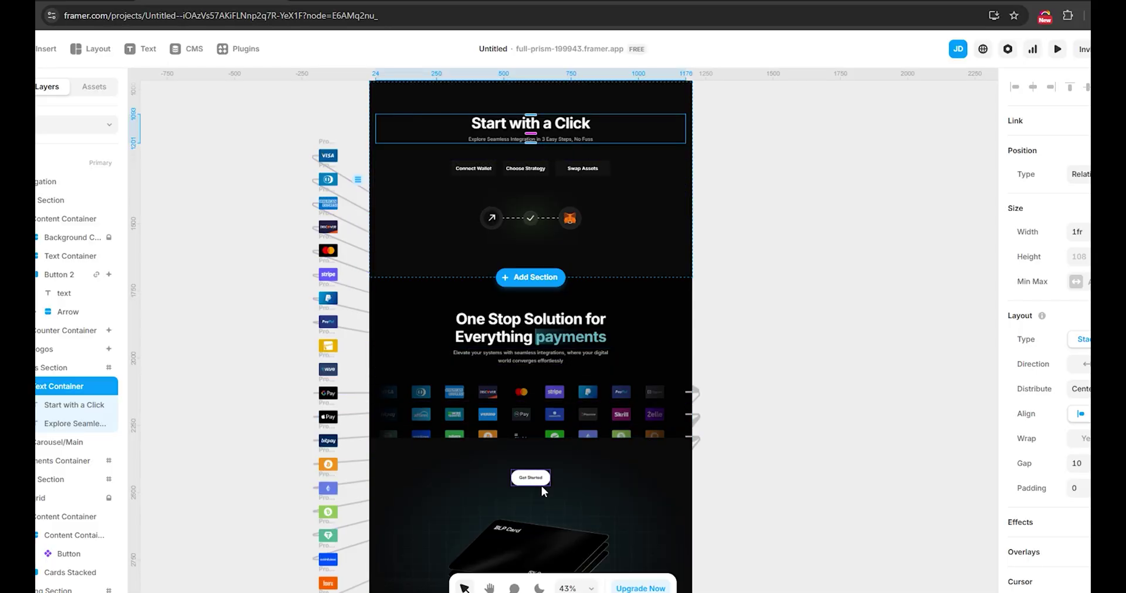
Step: Paste the Start with a Click text into the card container and move Get Started below it
left_click(543, 491)
scroll(645, 352, "down", 5)
key("ctrl+v")
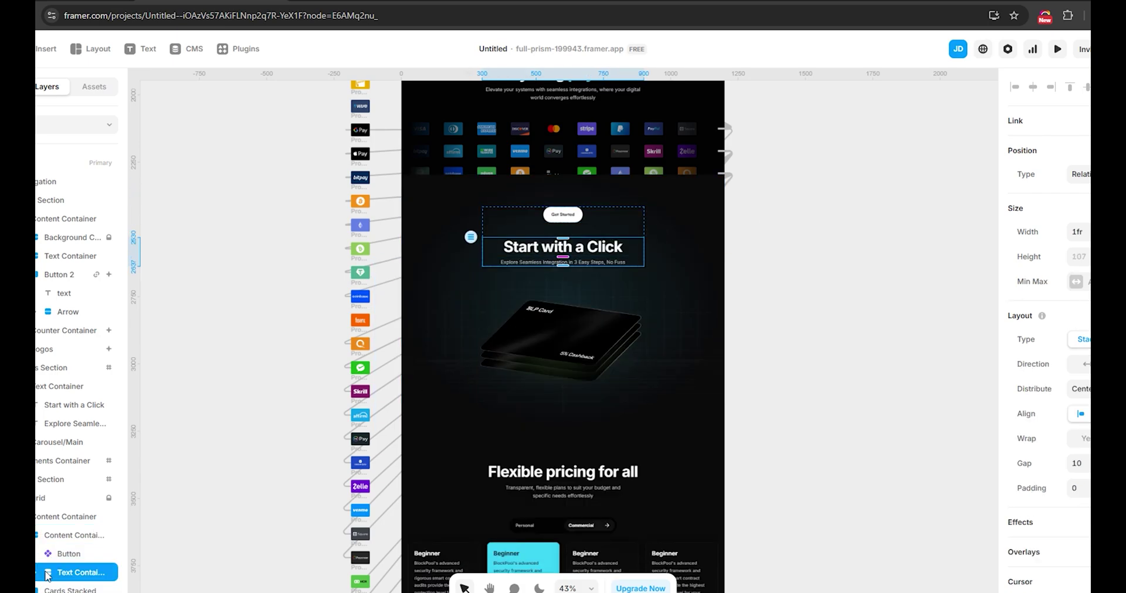
left_click_drag(73, 554, 73, 578)
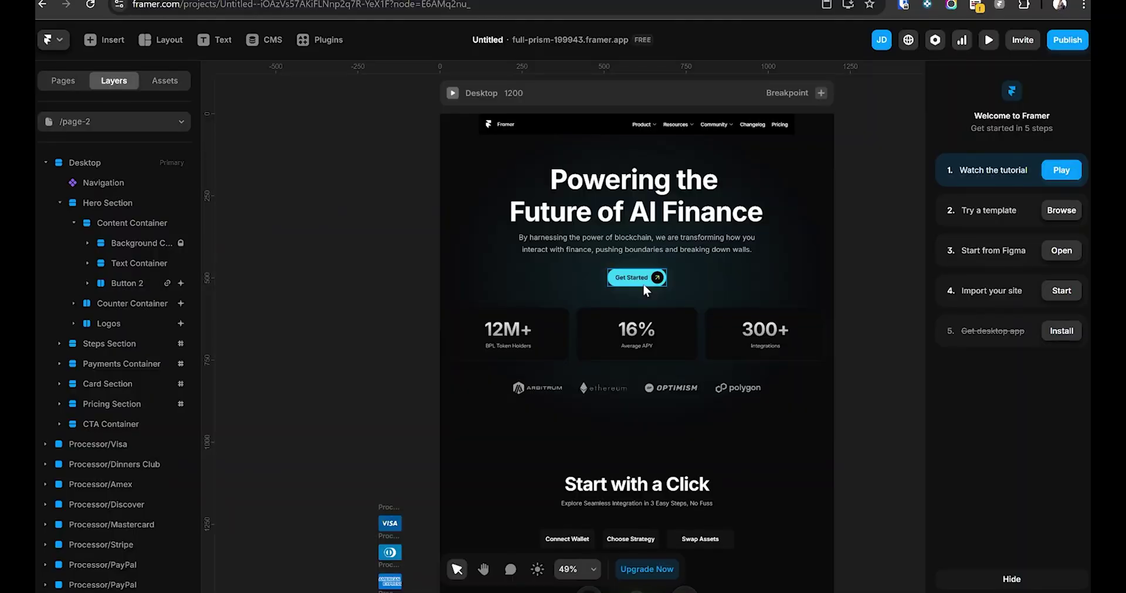
Step: Recolour the hero Get Started button's fill from cyan to blue
left_click(643, 283)
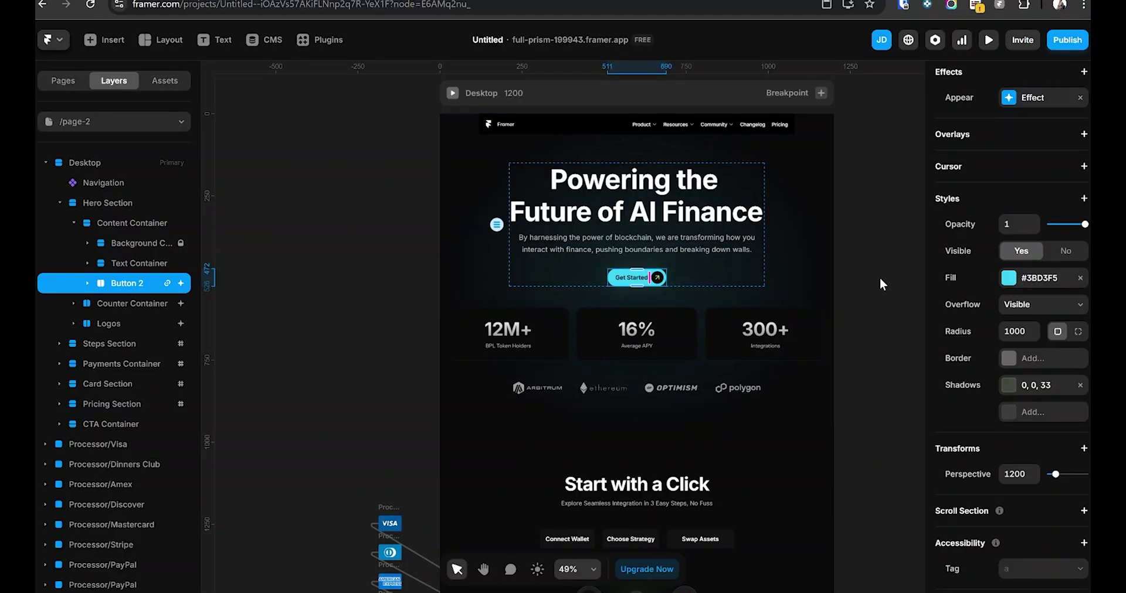
left_click(1008, 280)
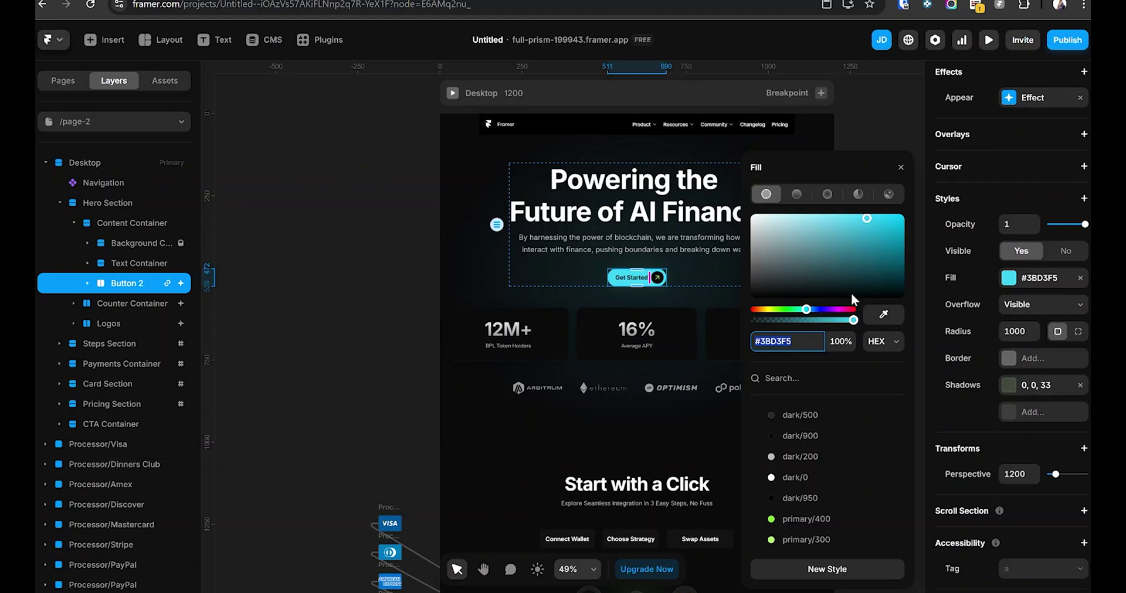
left_click(812, 310)
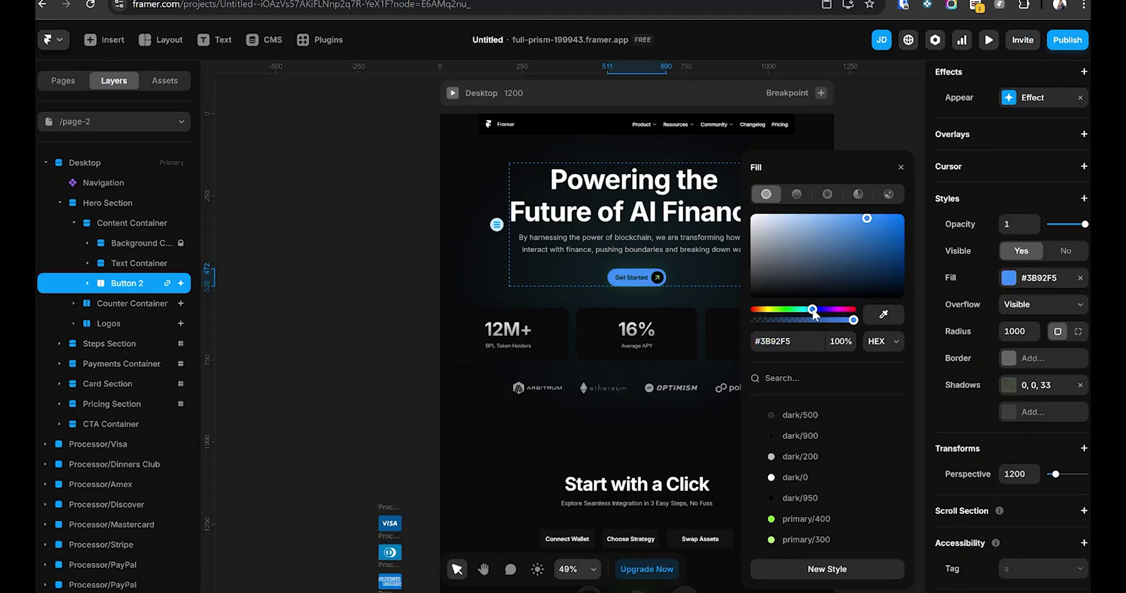
left_click_drag(815, 314, 812, 314)
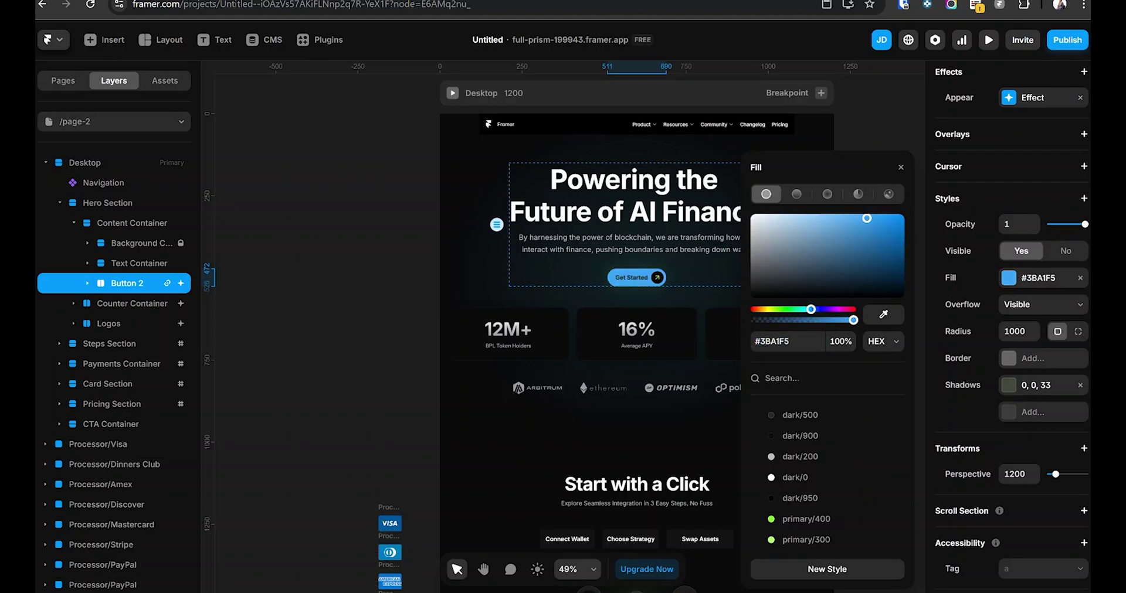
scroll(628, 368, "down", 10)
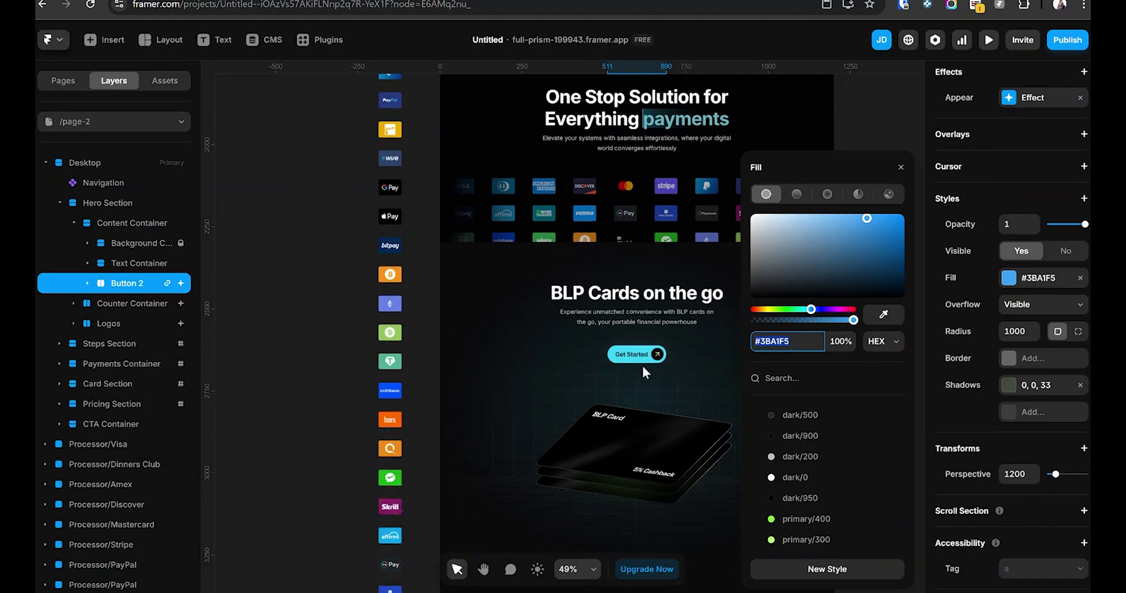
Step: Apply the blue colour to the BLP Cards Get Started button and the middle pricing card
left_click(639, 356)
scroll(621, 360, "down", 10)
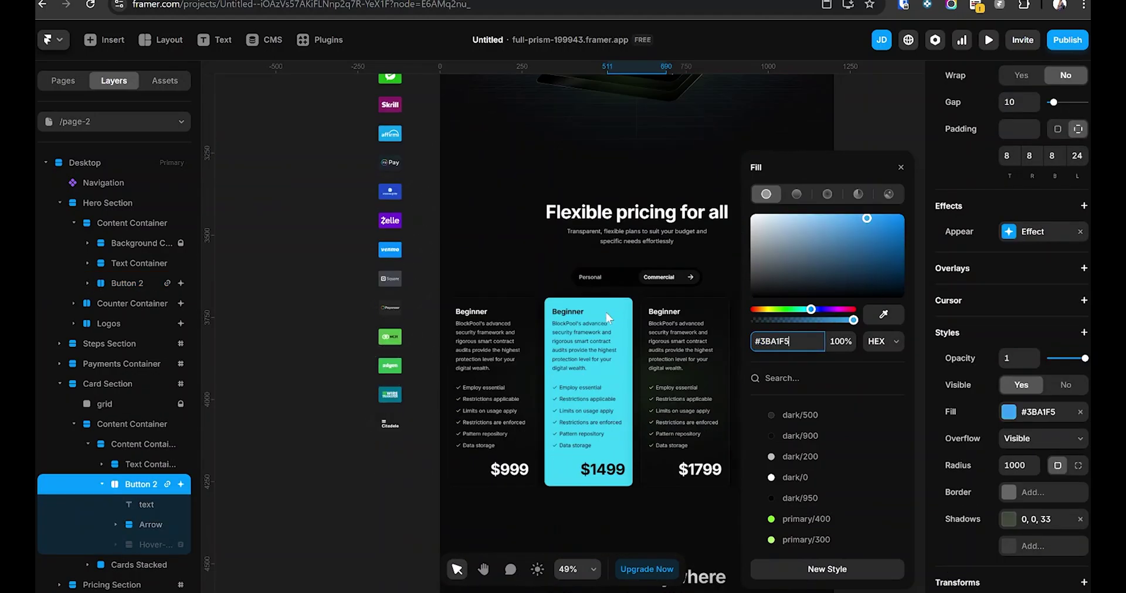
left_click(606, 312)
key("ctrl+z")
scroll(636, 352, "down", 5)
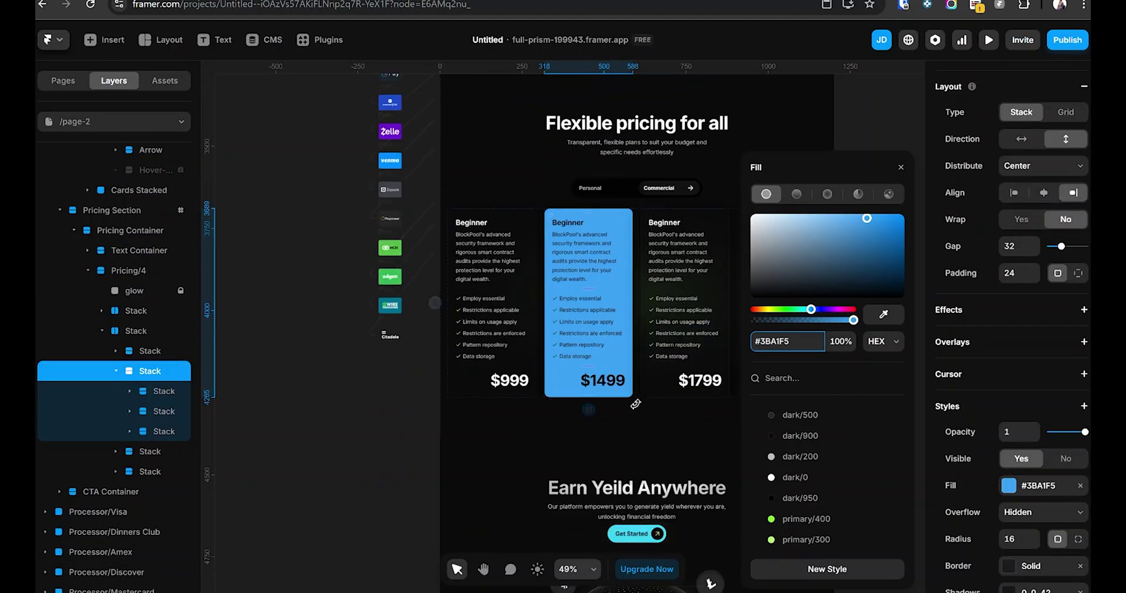
Step: Set the Earn Yeild Anywhere Get Started button's fill to blue #3BA1F5
left_click(632, 444)
type("#3BA1F5")
key("Return")
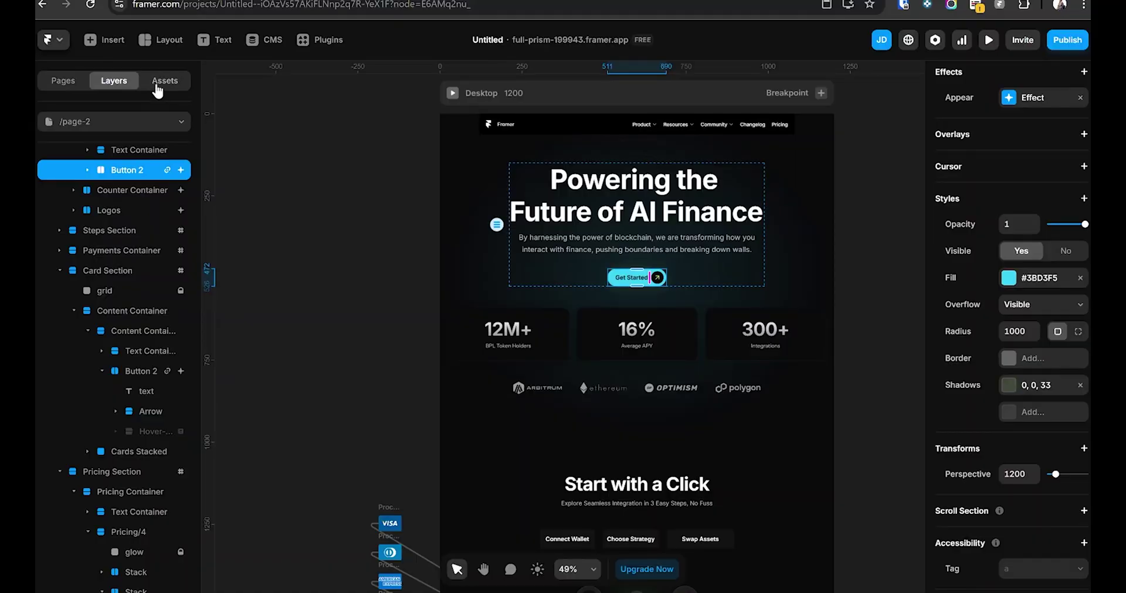
left_click(169, 85)
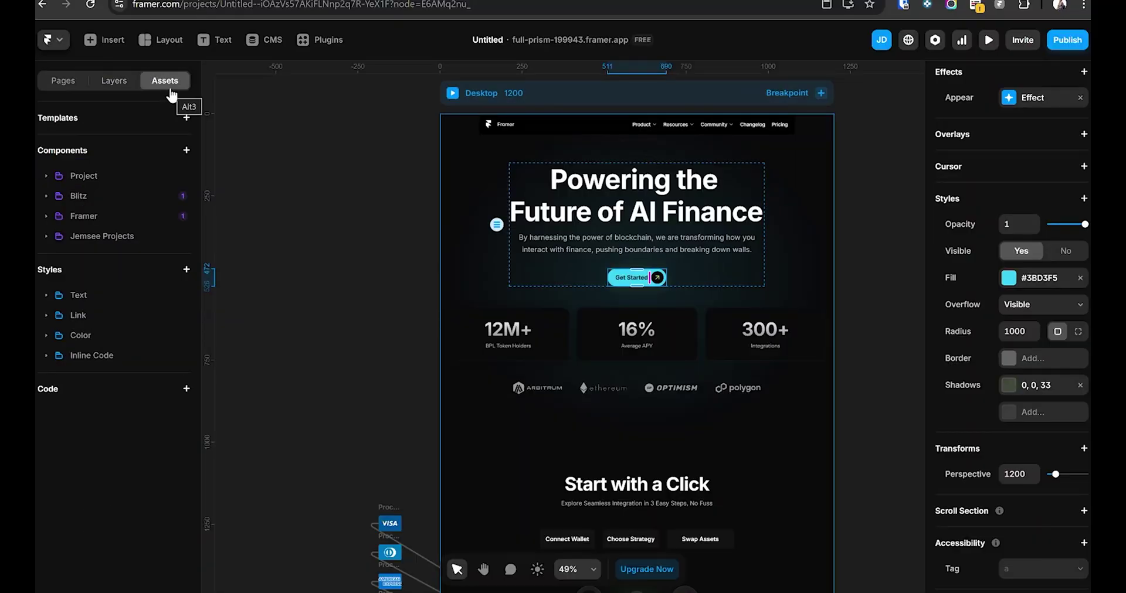
Step: Create a new colour style named Primary Blue in the Assets Styles
left_click(187, 271)
mouse_move(213, 367)
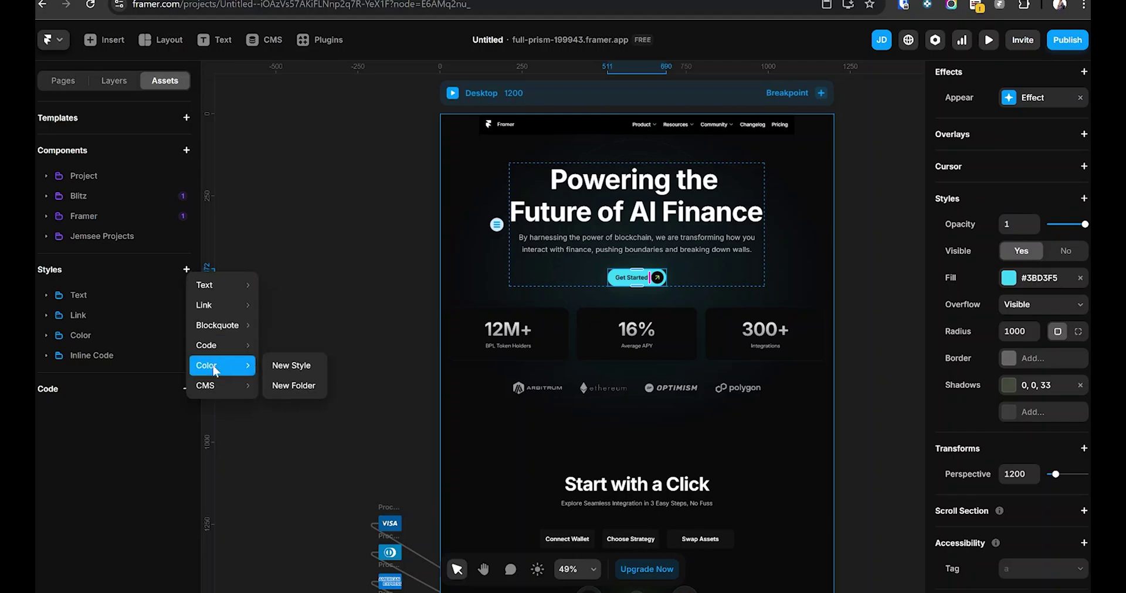
left_click(296, 367)
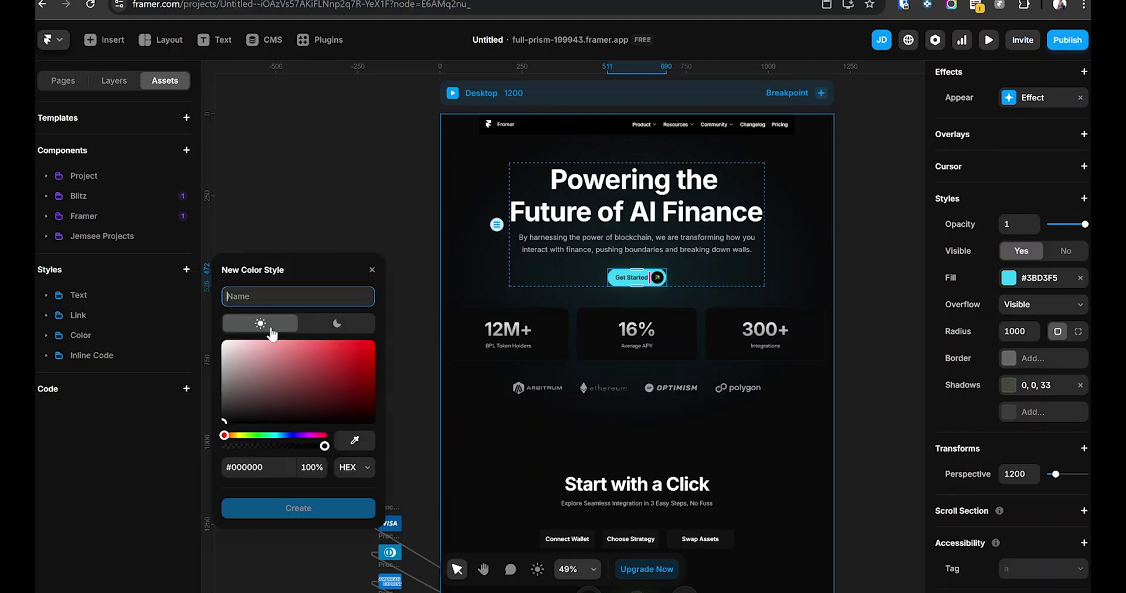
type("Primary Blue")
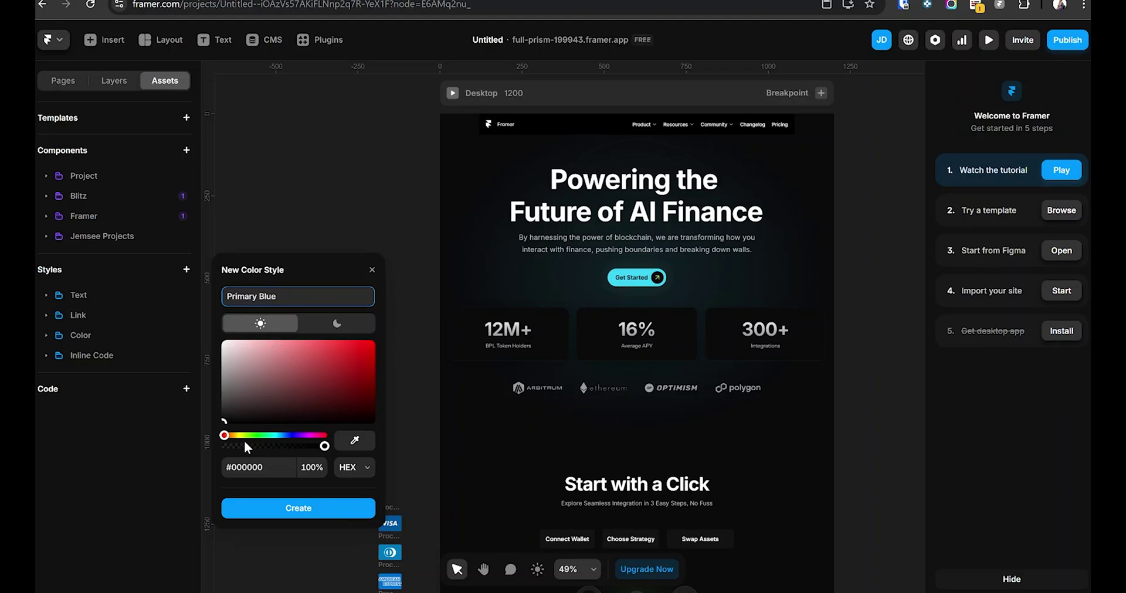
left_click(249, 467)
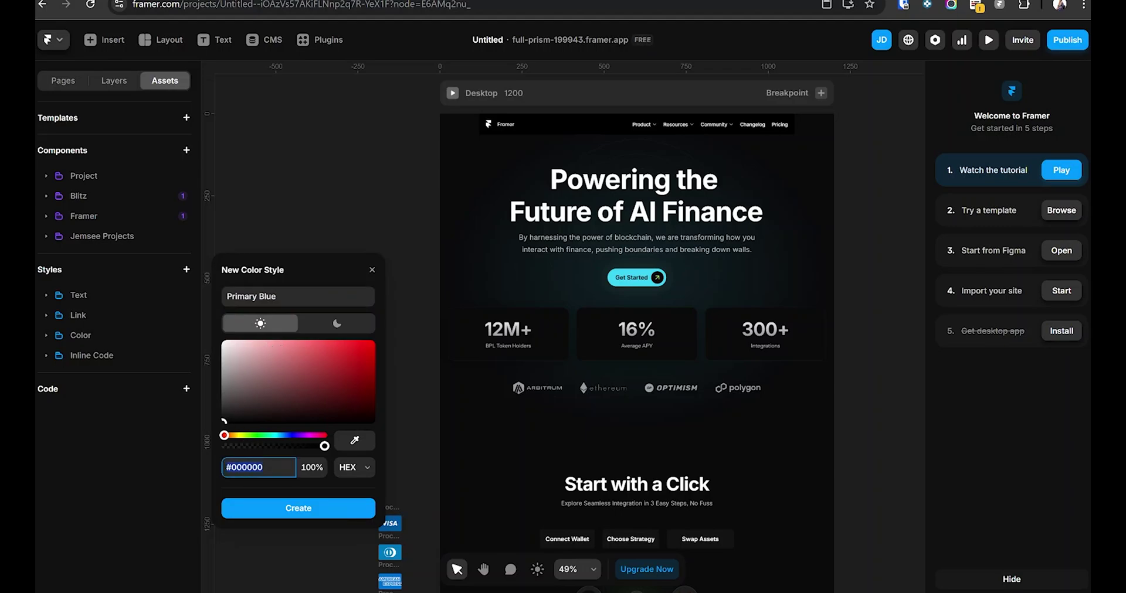
left_click(281, 505)
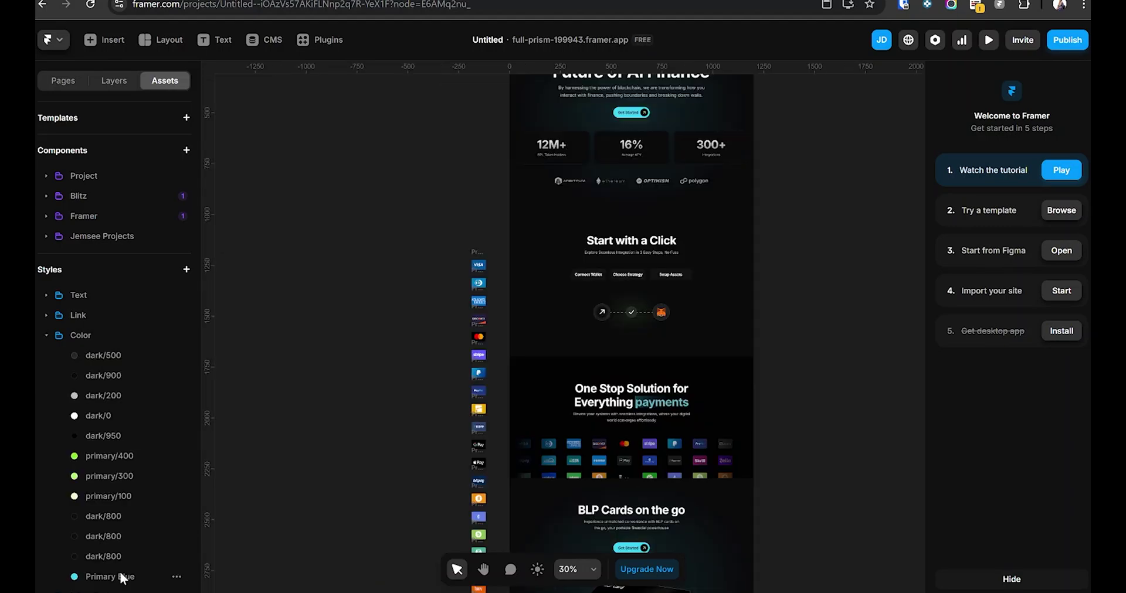
Step: Adjust the Primary Blue style's hue to blue #3BA7F5
left_click(119, 572)
left_click_drag(259, 394, 260, 291)
left_click_drag(278, 434, 284, 434)
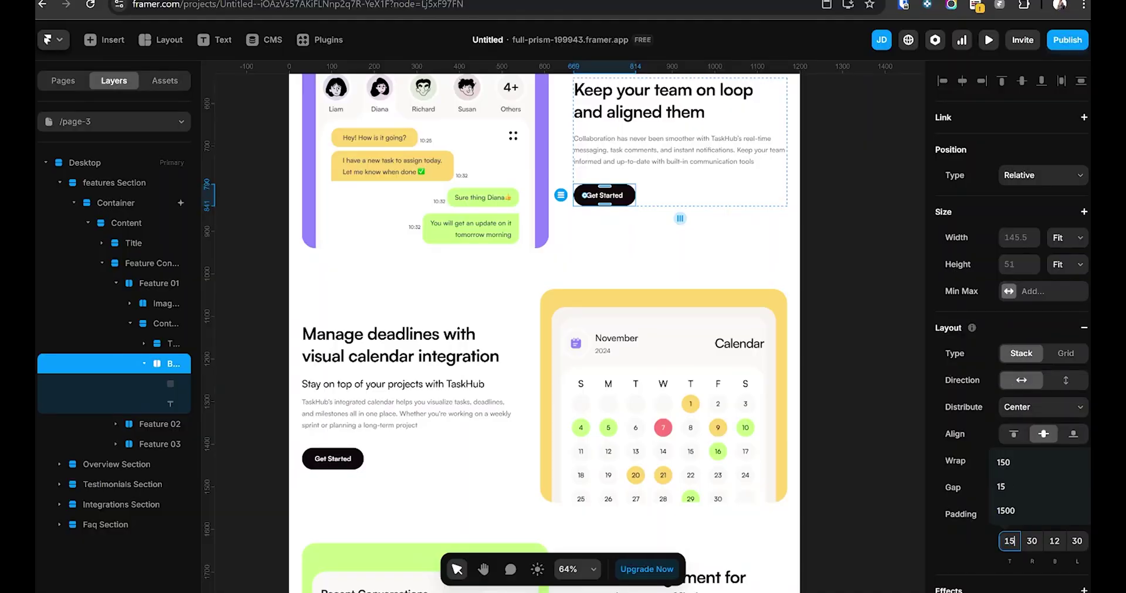
Step: Set the calendar section Get Started button's top and bottom padding to 15
type("15")
left_click(326, 456)
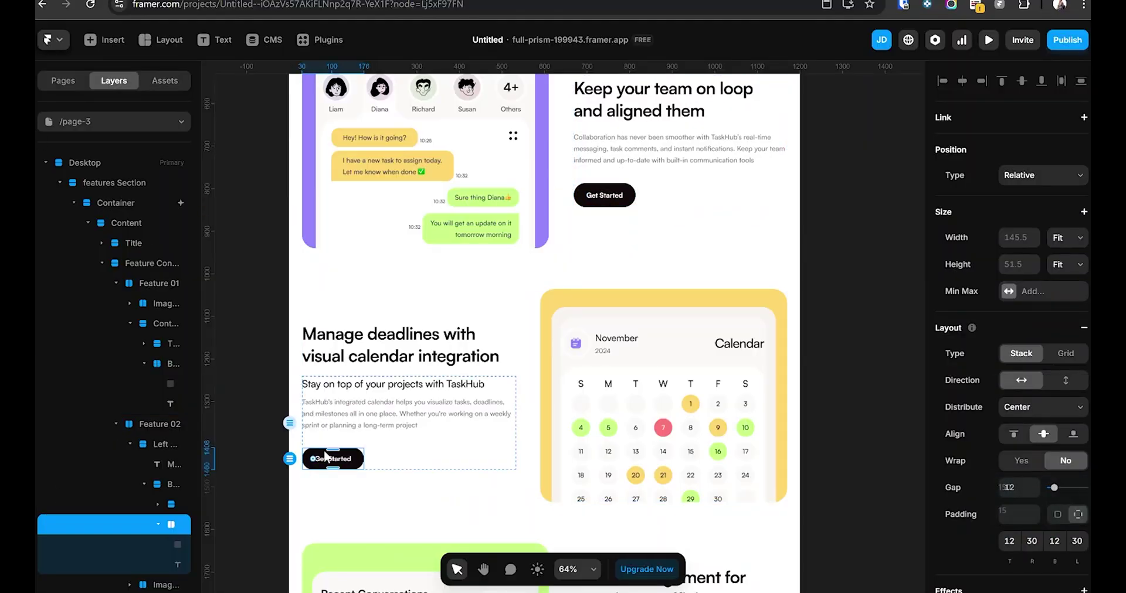
left_click(1009, 540)
type("15")
left_click(1054, 540)
type("15")
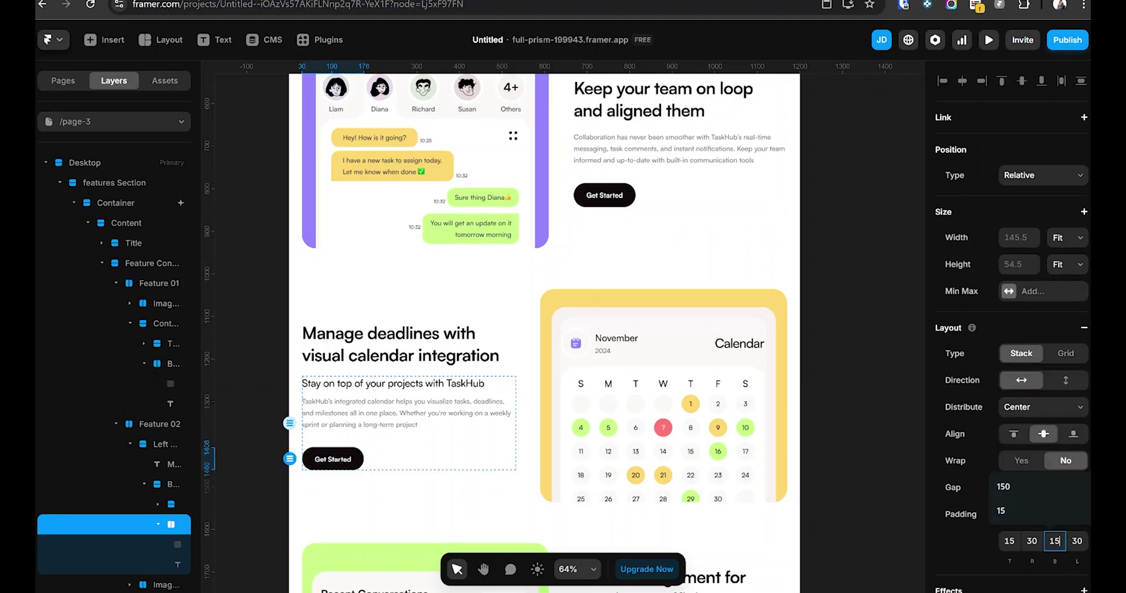
Step: Set the Task management section Get Started button's padding to 15 top and bottom
scroll(639, 443, "down", 5)
left_click(611, 410)
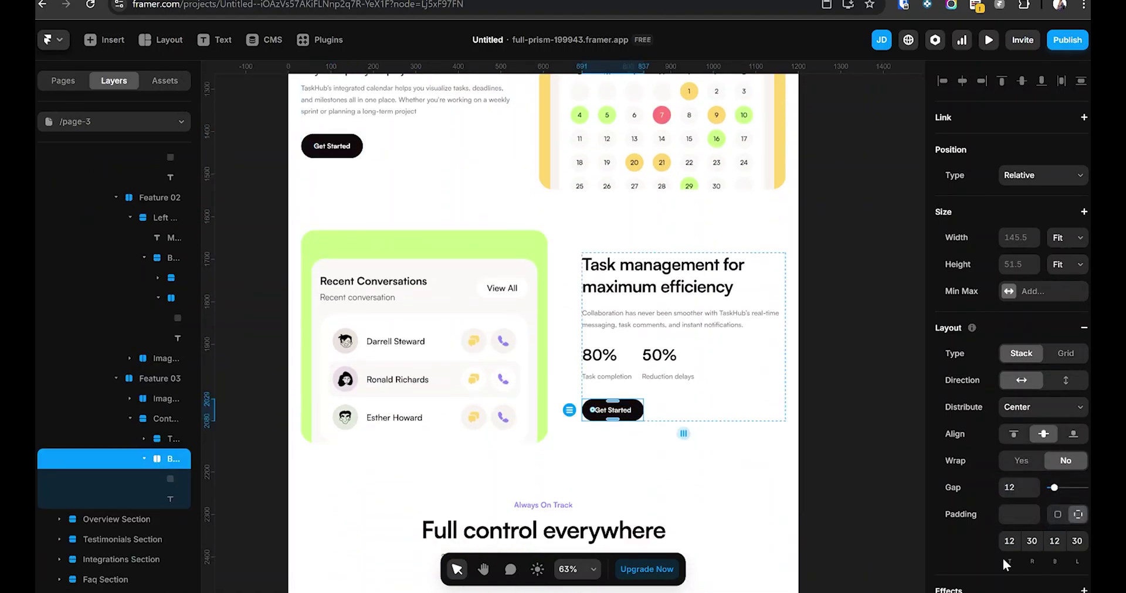
type("15")
left_click(1054, 541)
type("15")
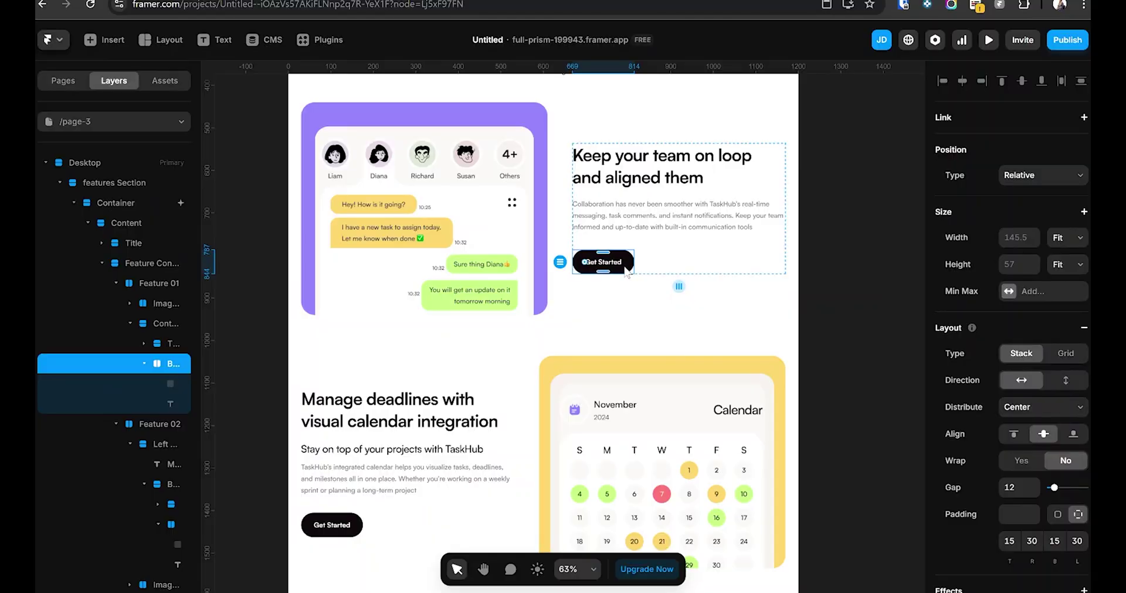
Step: Turn the Get Started button into a Button component
right_click(625, 268)
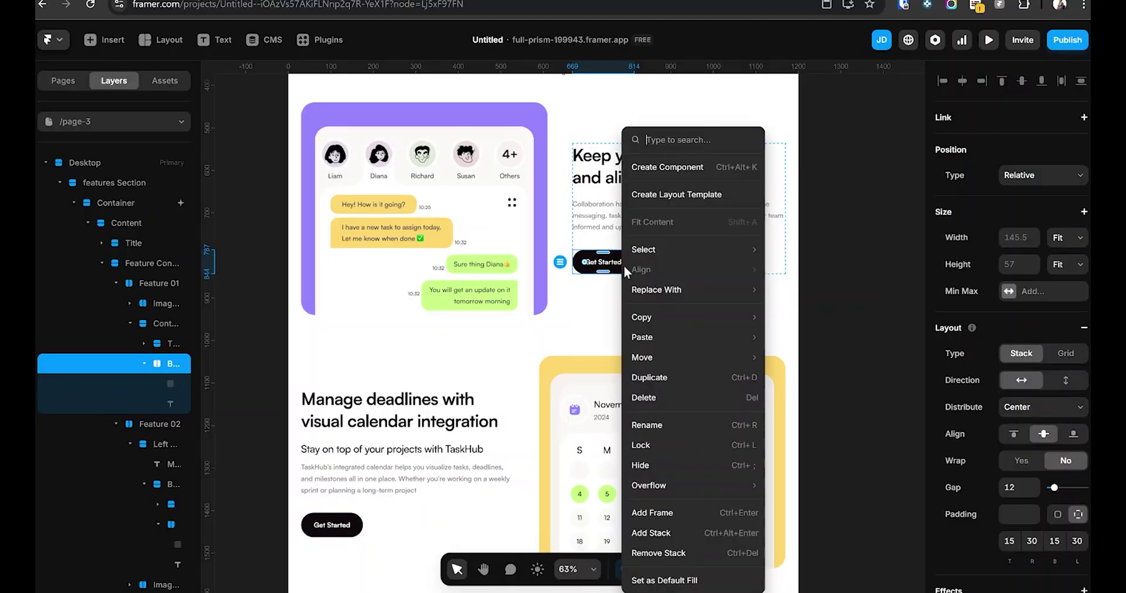
left_click(663, 169)
left_click(605, 356)
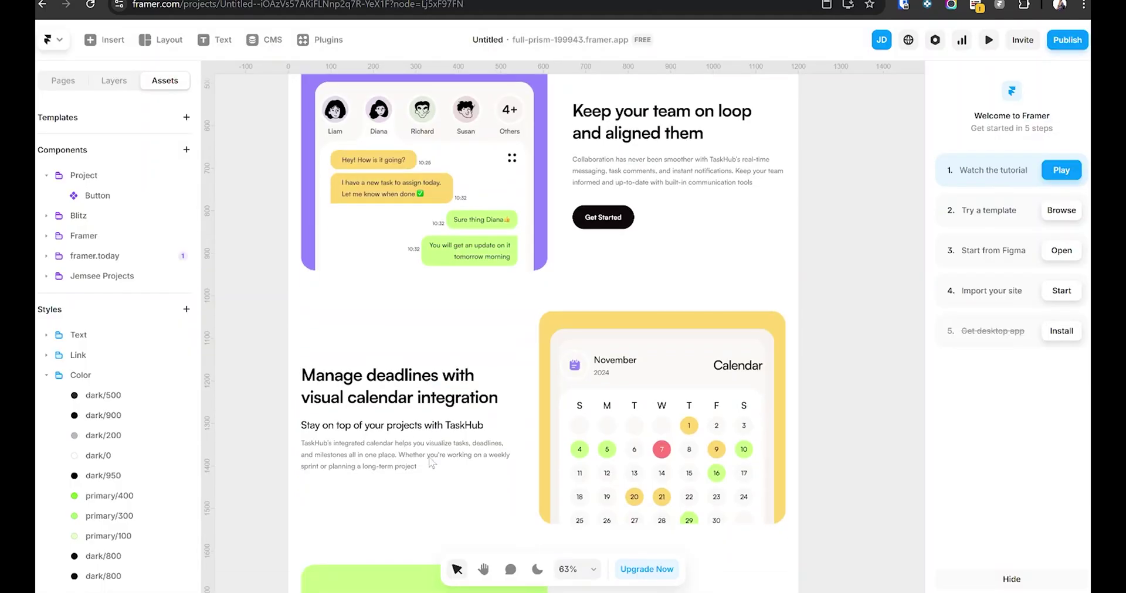
scroll(431, 463, "down", 2)
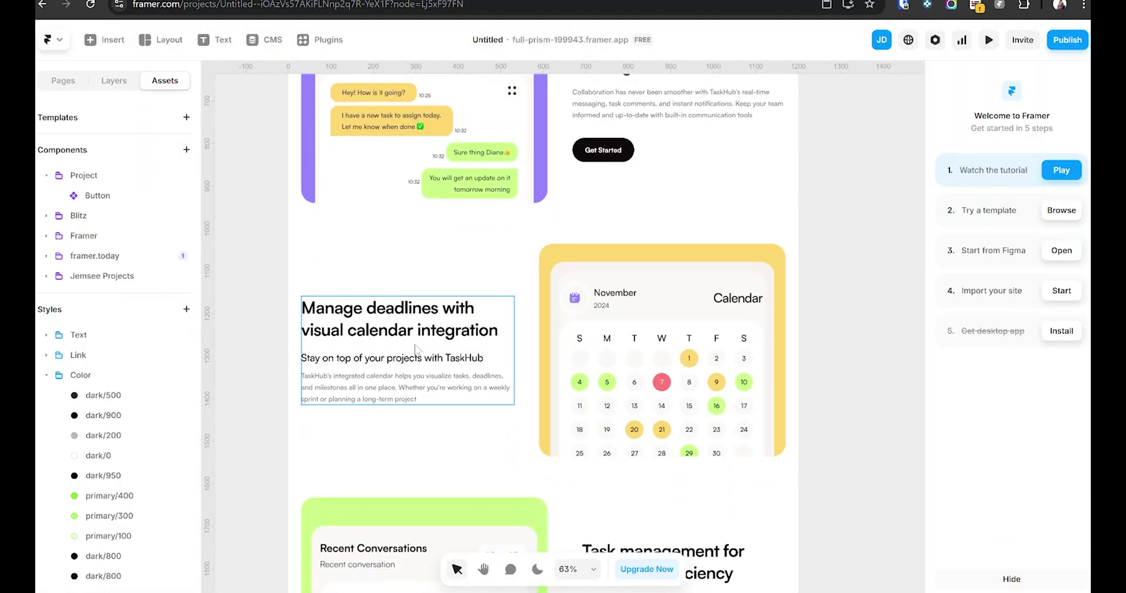
Step: Place Button instances in the calendar and Task management blocks, then add Hover, Pressed and white Dark variants
left_click(415, 348)
left_click_drag(346, 356, 351, 376)
scroll(410, 352, "down", 4)
left_click_drag(98, 196, 702, 491)
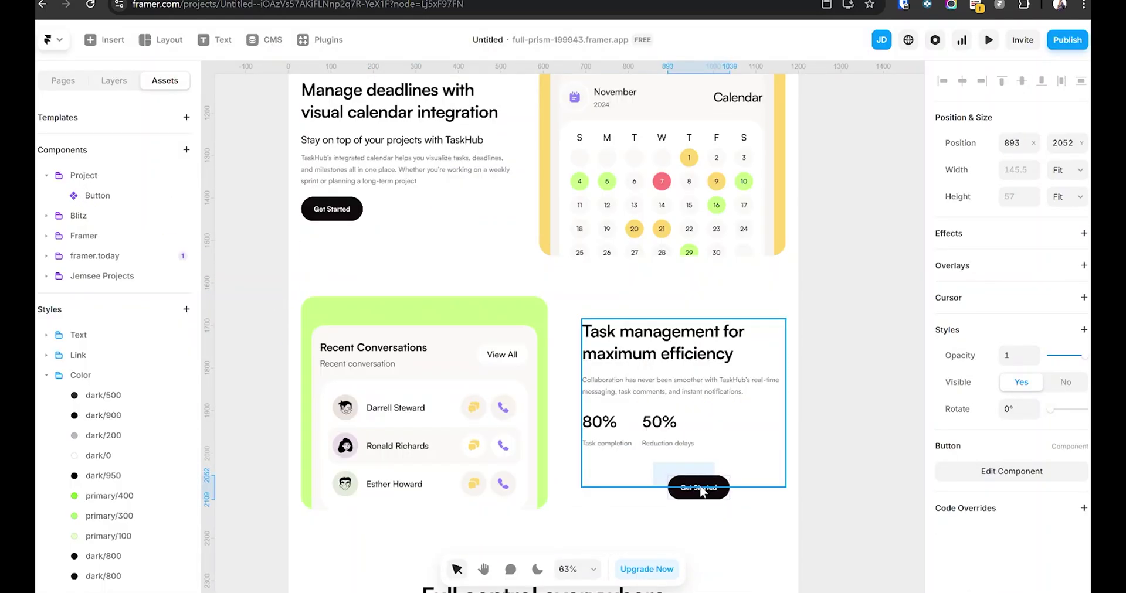
left_click_drag(633, 474, 633, 473)
left_click(626, 470)
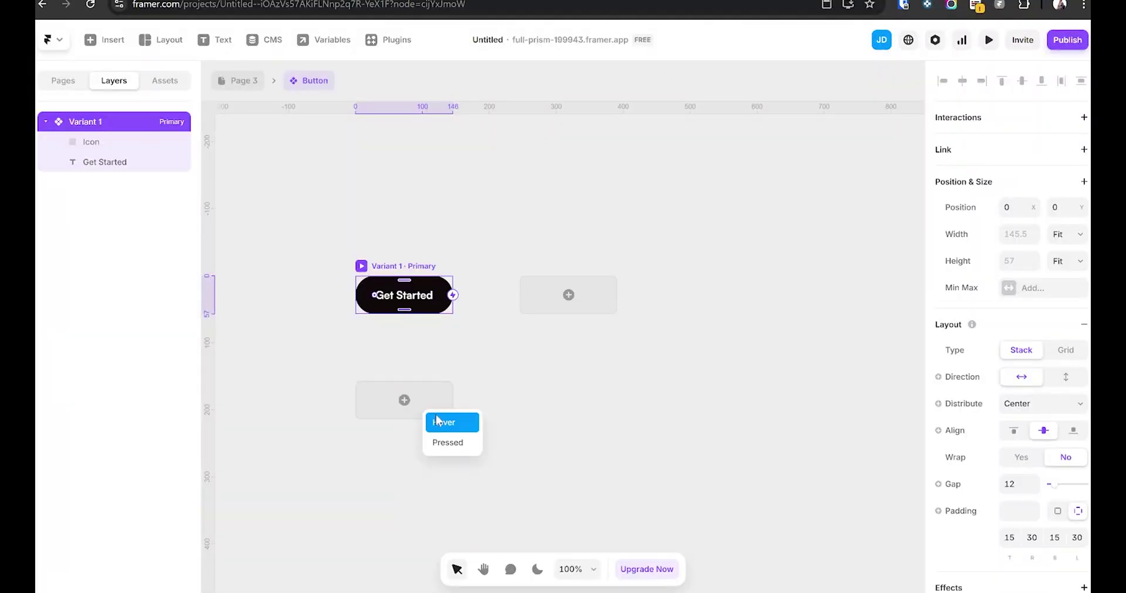
left_click(437, 420)
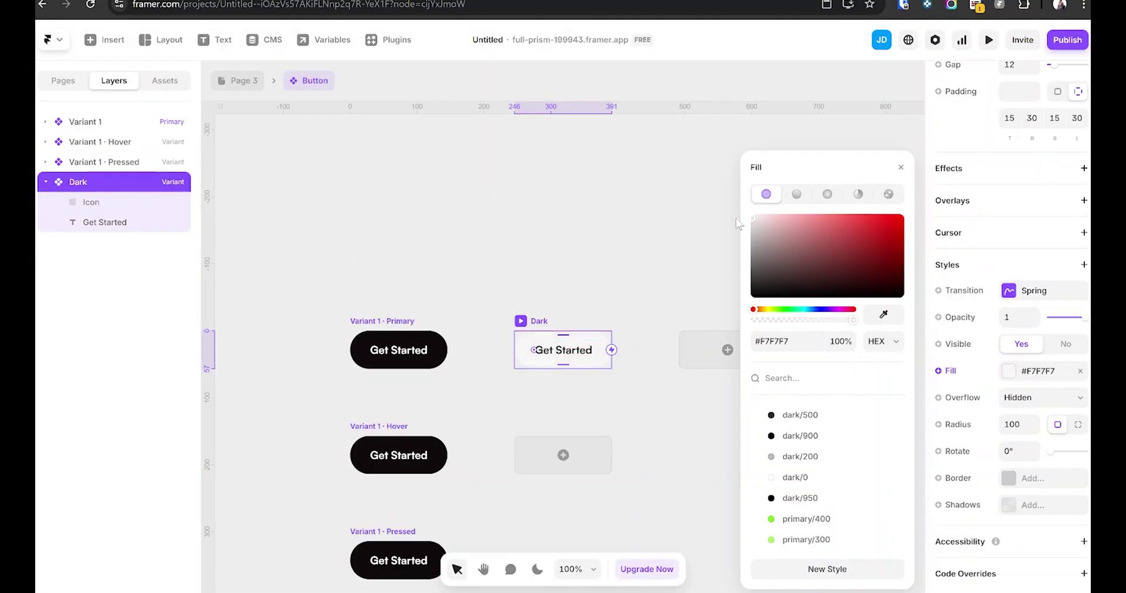
left_click(737, 222)
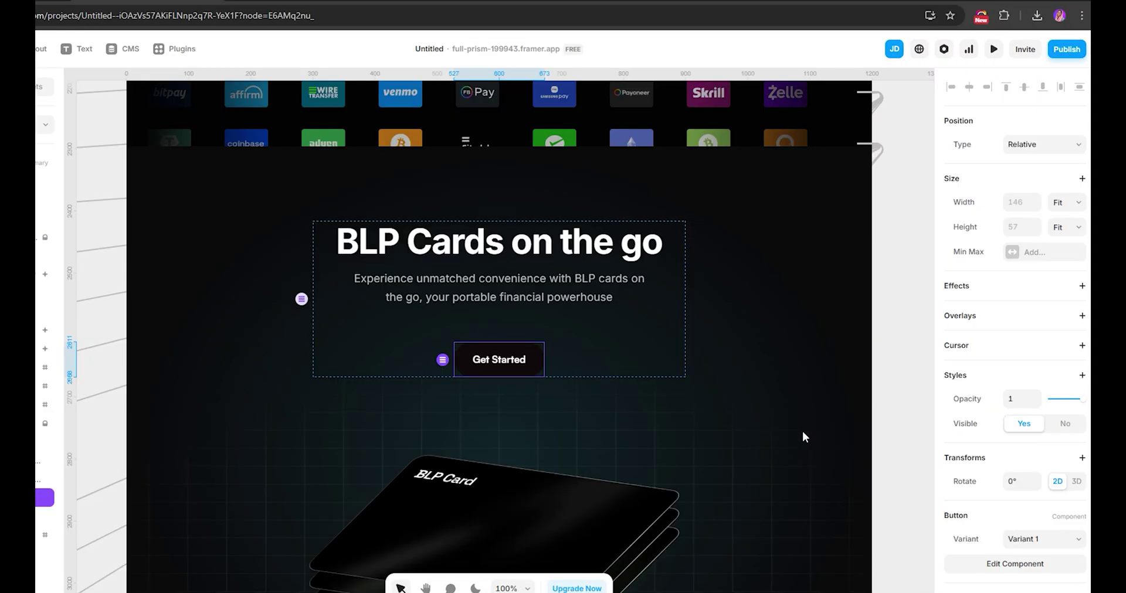
Step: Switch the BLP Cards Get Started button from Variant 1 to Dark
left_click(1027, 577)
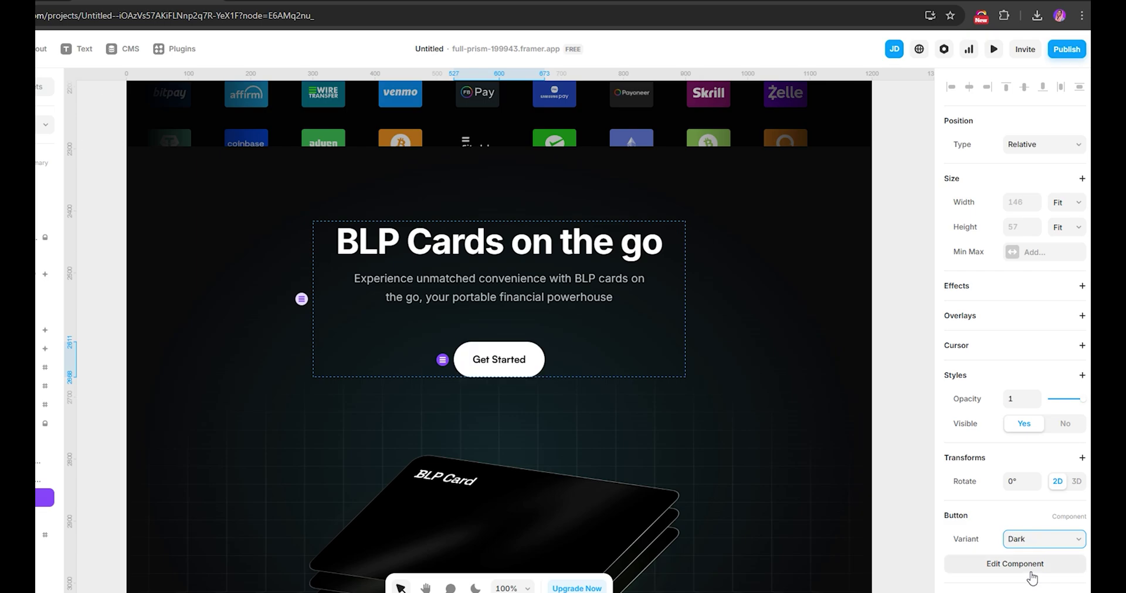